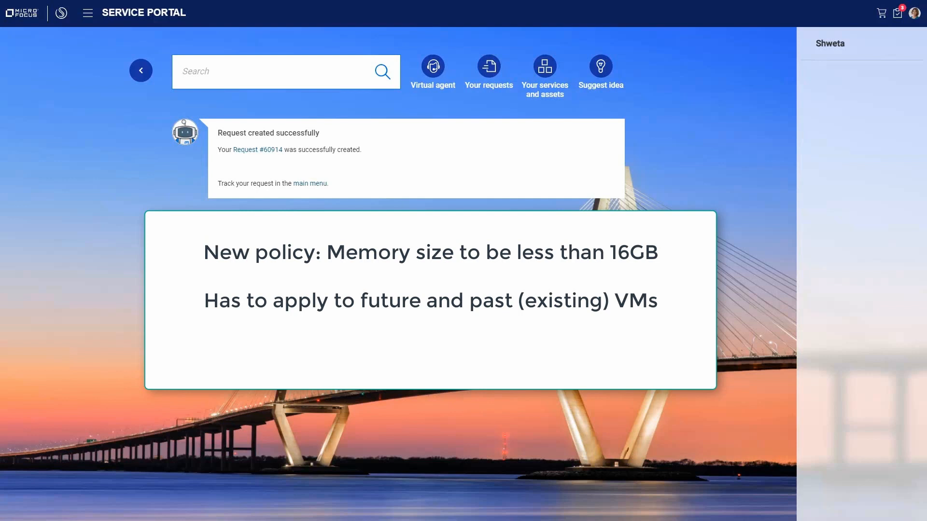
# Open the service instance of subscription "61029 vCenter Compute - Deploy VM from Template" and view its vCenter server component.
pyautogui.click(544, 66)
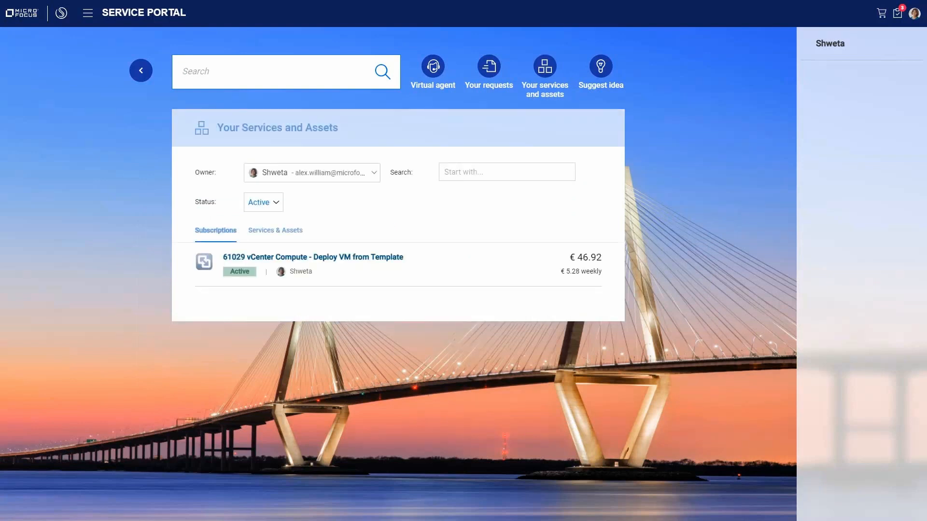
pyautogui.click(313, 257)
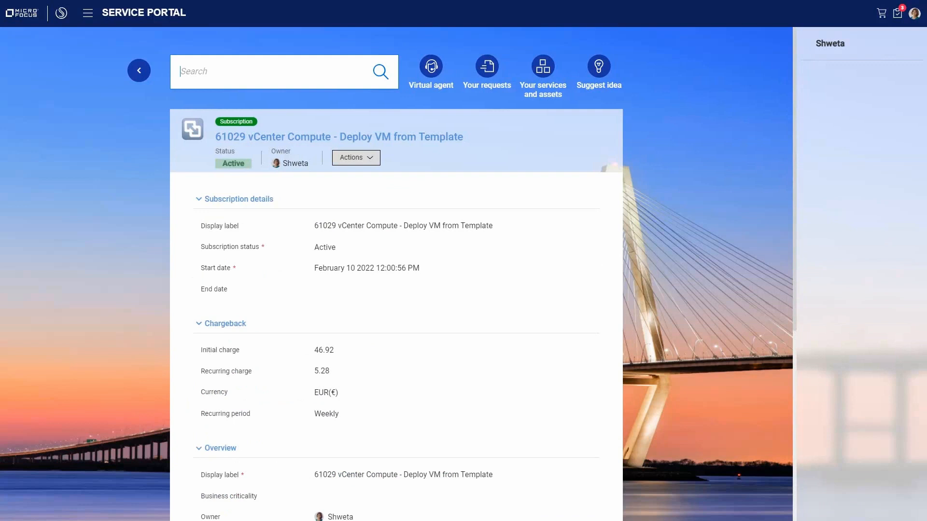
pyautogui.click(356, 157)
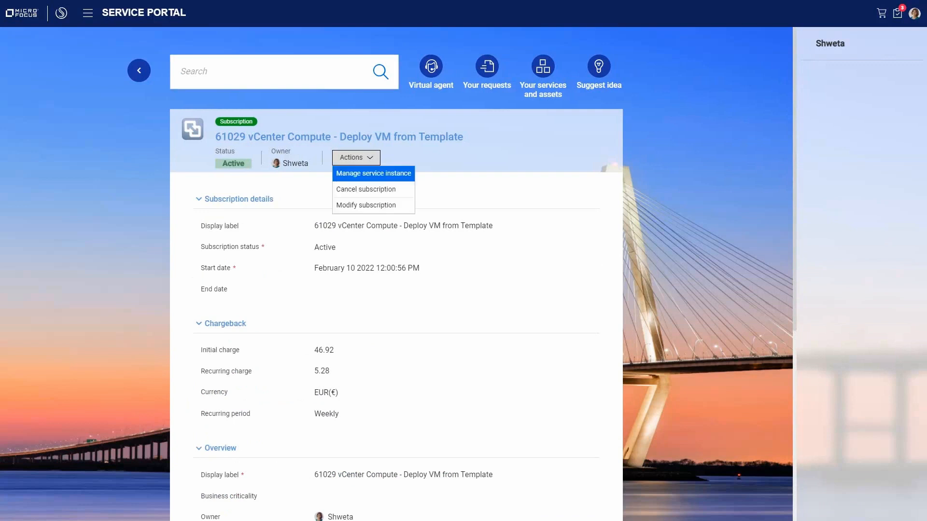
pyautogui.click(373, 173)
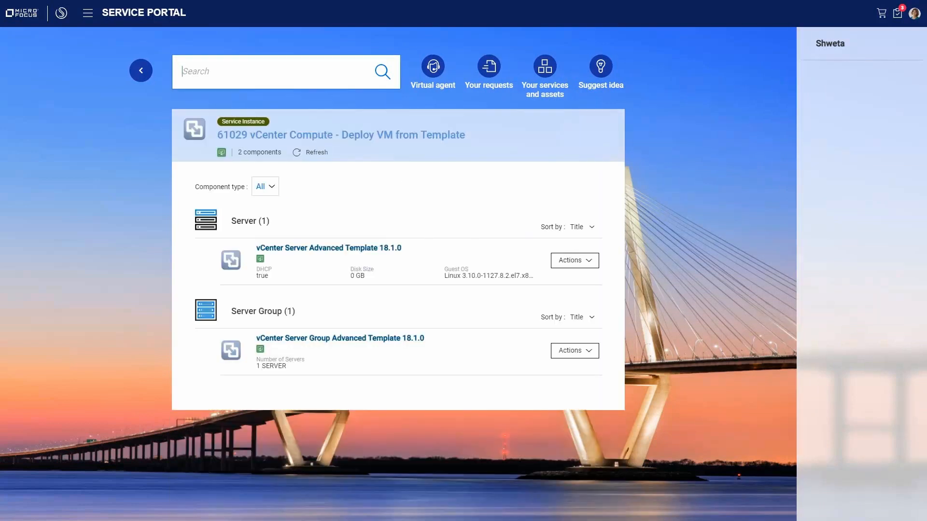
pyautogui.click(329, 248)
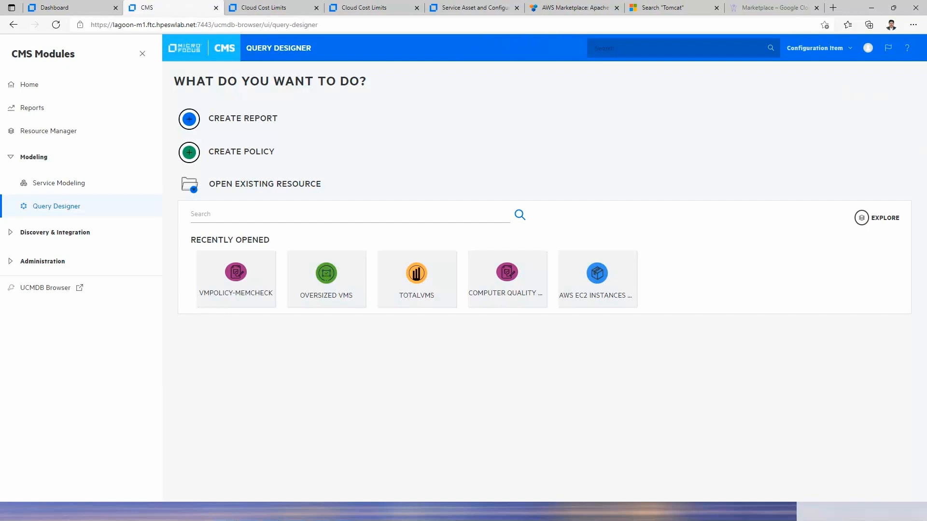
# In CMS Query Designer, review the Computer node's conditions in VMPOLICY-Memcheck and show the instances matching them.
pyautogui.click(420, 282)
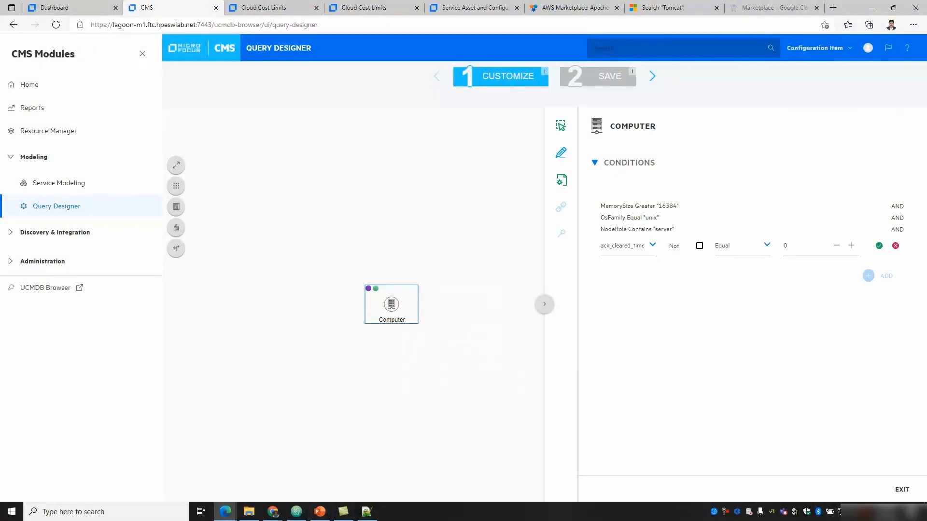
pyautogui.click(652, 246)
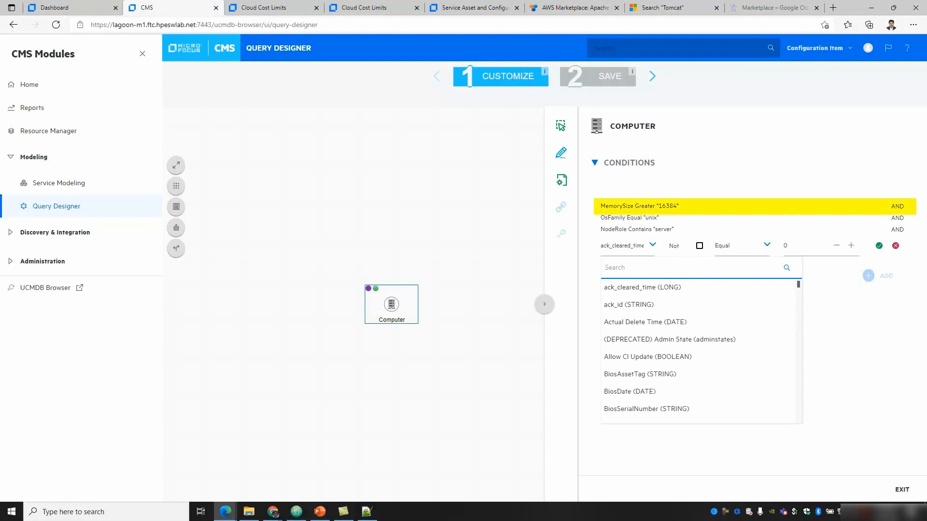
pyautogui.press('Escape')
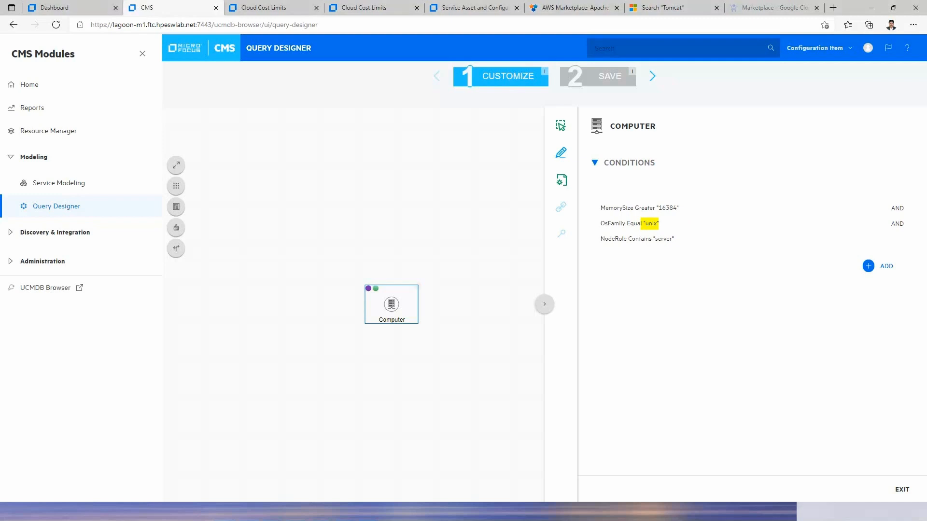
pyautogui.click(417, 286)
pyautogui.click(460, 298)
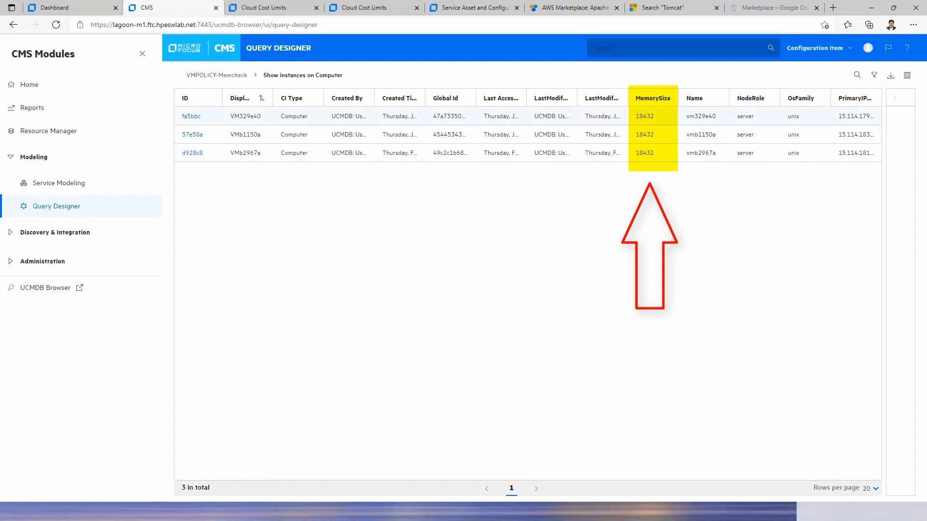
# Download the list of Computer instances as a PDF and view the exported columns.
pyautogui.click(890, 75)
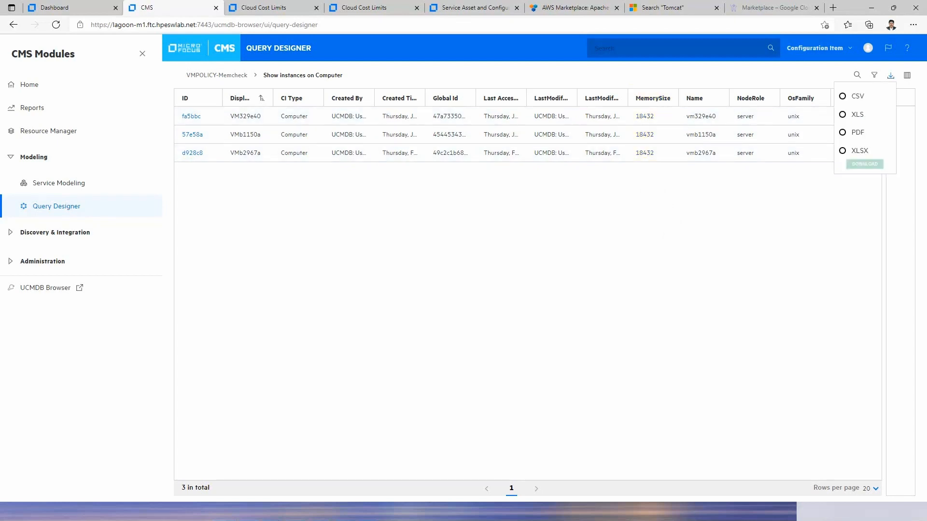
pyautogui.click(842, 96)
pyautogui.press('Down')
pyautogui.press('Down')
pyautogui.click(864, 164)
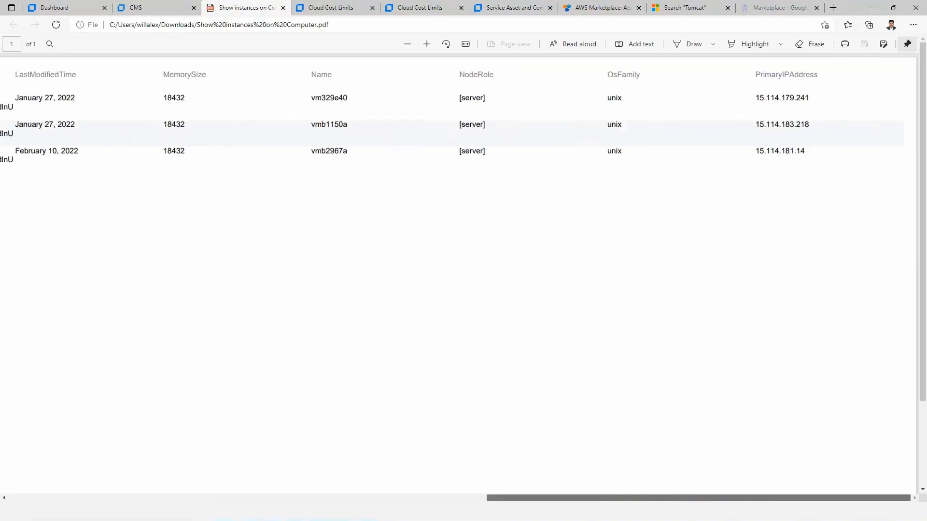
pyautogui.moveTo(698, 497); pyautogui.dragTo(505, 497)
# Return to the CMS Query Designer and open the OverSized VMs compliance report.
pyautogui.click(143, 8)
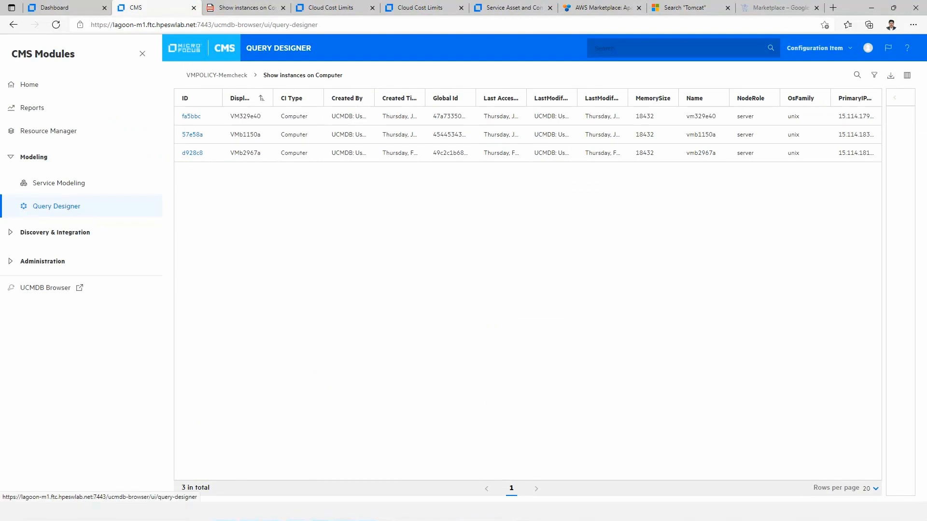
pyautogui.click(57, 207)
pyautogui.click(507, 312)
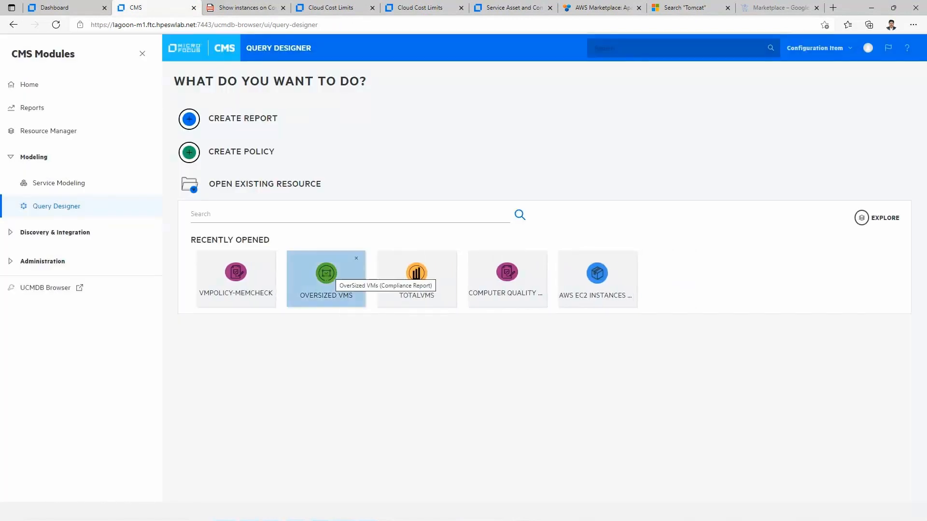
pyautogui.click(328, 275)
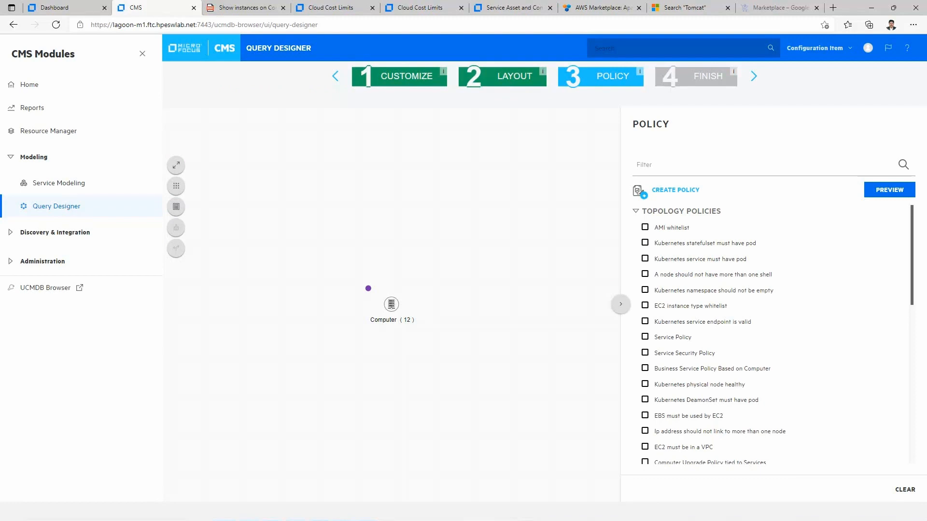
# Browse the topology, cloud compliance and data quality policies available for the OverSized VMs report.
pyautogui.scroll(-4, 772, 333)
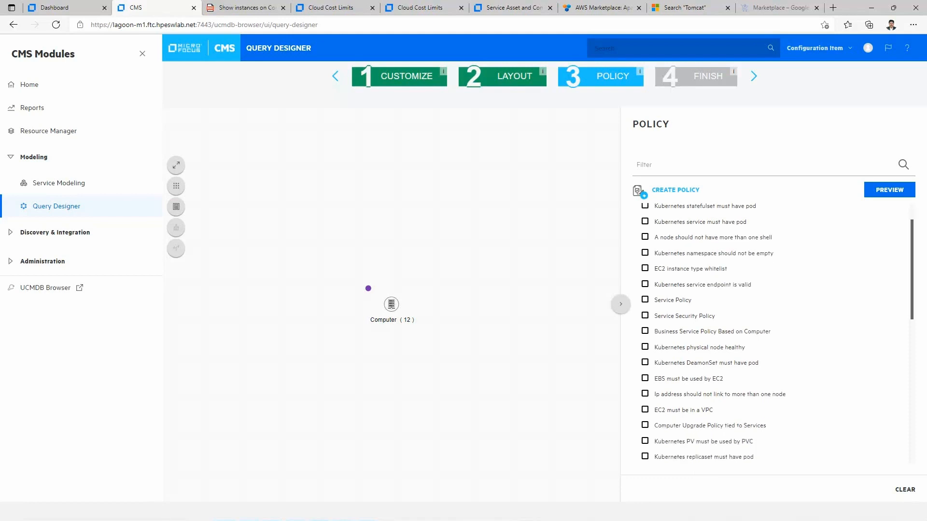
pyautogui.scroll(-4, 772, 333)
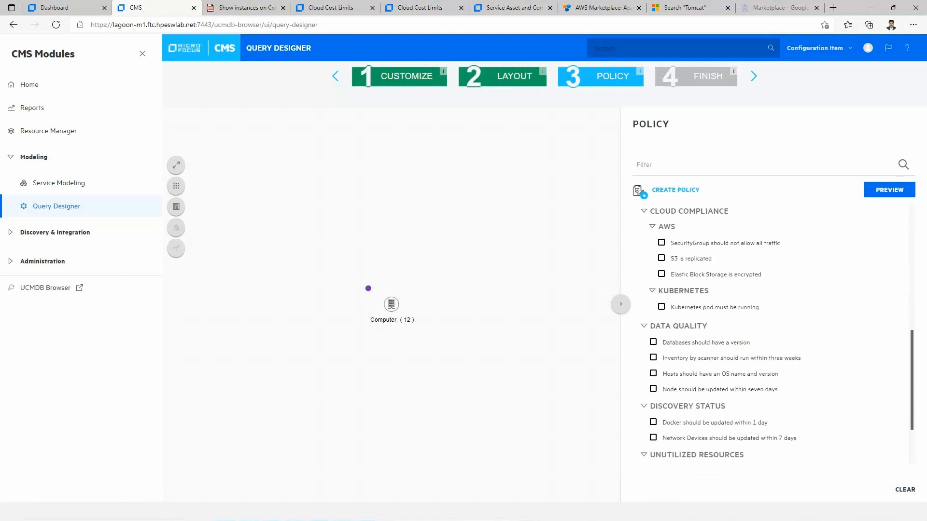
pyautogui.scroll(7, 772, 333)
pyautogui.scroll(1, 772, 333)
pyautogui.scroll(-8, 772, 333)
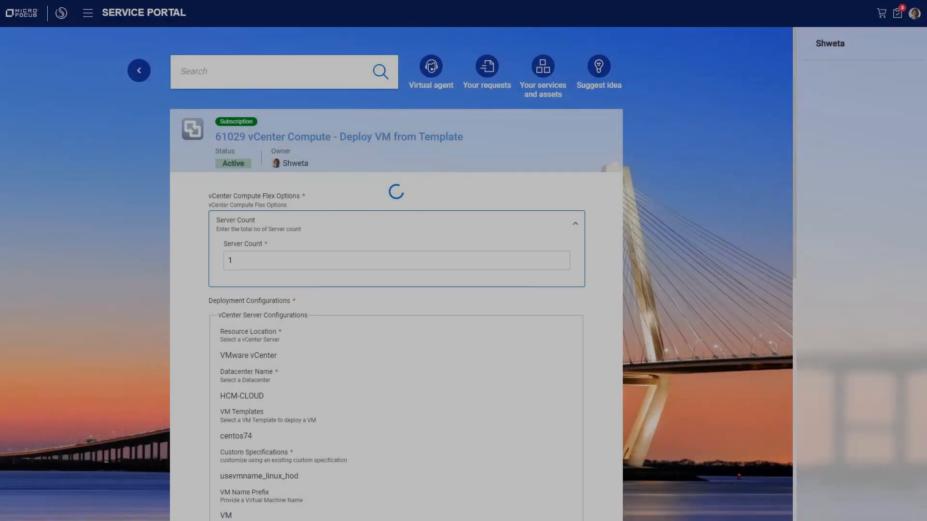
# Check the subscription's configuration form and review the After change rules of the offering "vCenter Compute - Deploy VM from Template".
pyautogui.scroll(-9, 219, 350)
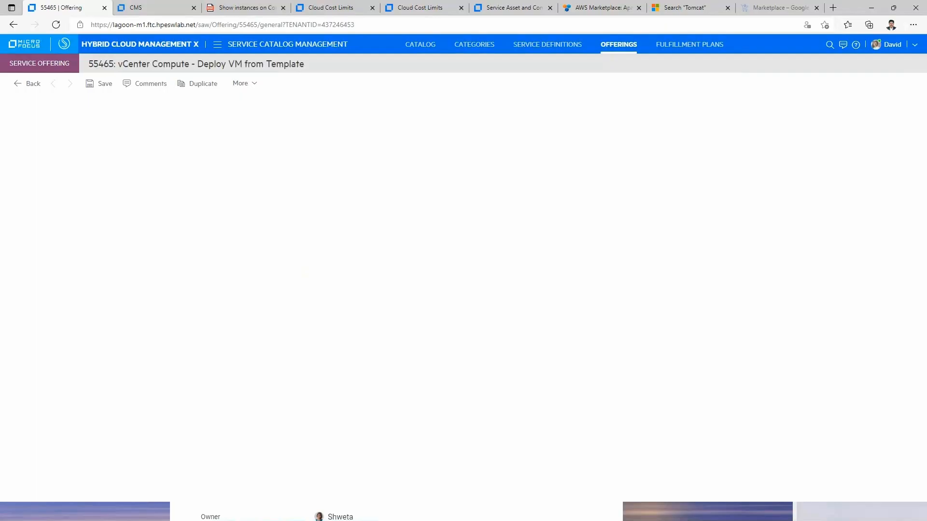
pyautogui.click(31, 174)
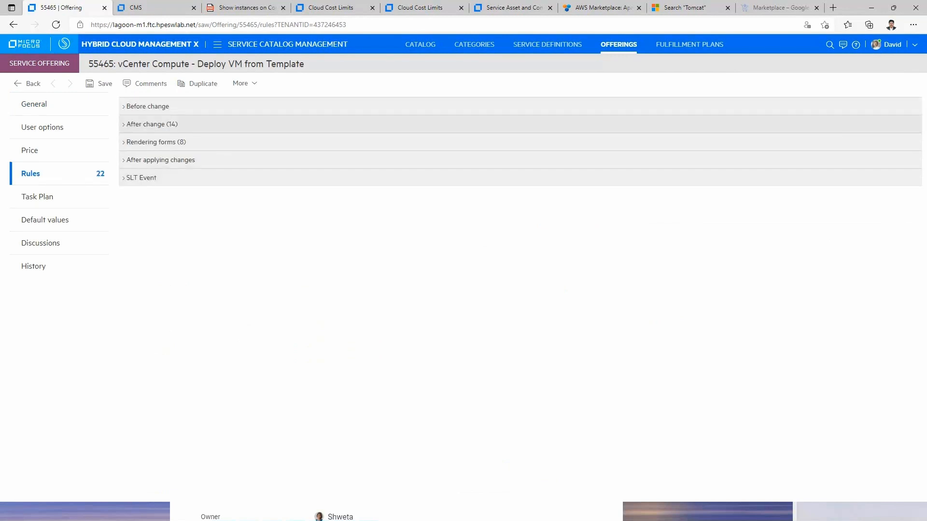
pyautogui.click(152, 124)
pyautogui.scroll(-8, 517, 291)
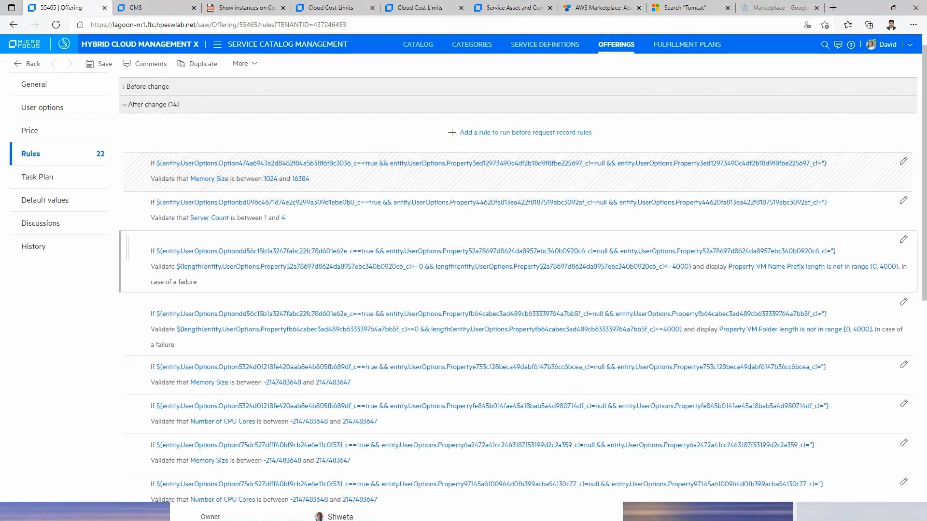
pyautogui.scroll(10, 518, 291)
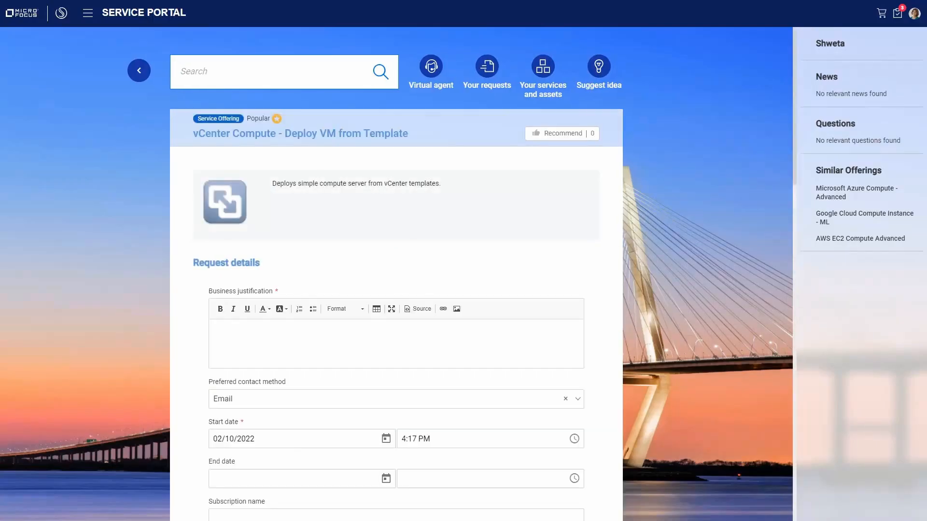
# Enter "For AOS Project" as the business justification in the Service Portal request for "vCenter Compute - Deploy VM from Template".
pyautogui.click(215, 326)
pyautogui.write('F')
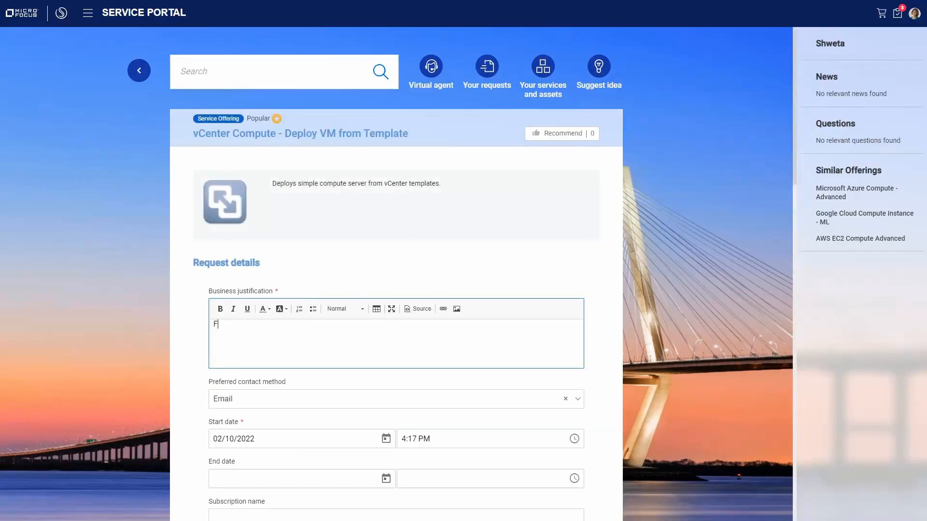
pyautogui.write('or AOS Project')
# Set the custom instance to 18432 MB memory and 6 CPU cores, and choose Production as the environment.
pyautogui.scroll(-15, 395, 271)
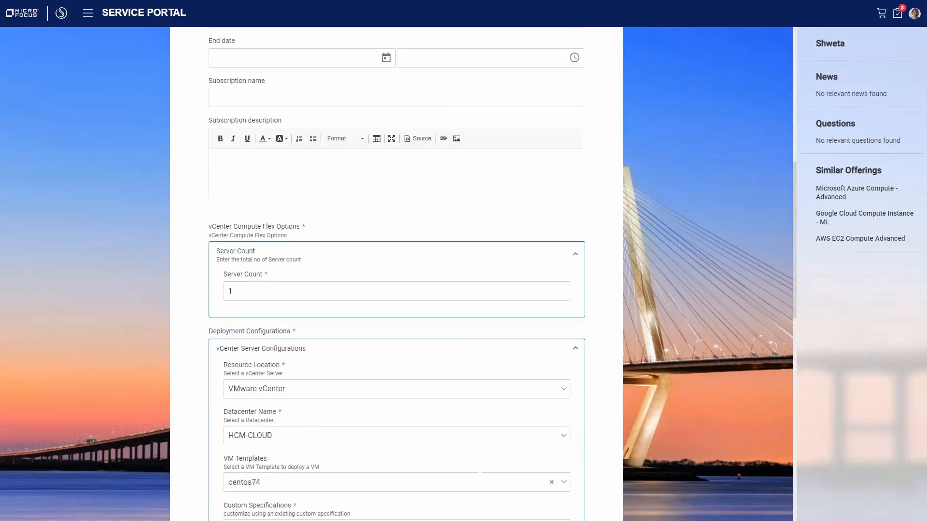
pyautogui.scroll(-5, 396, 354)
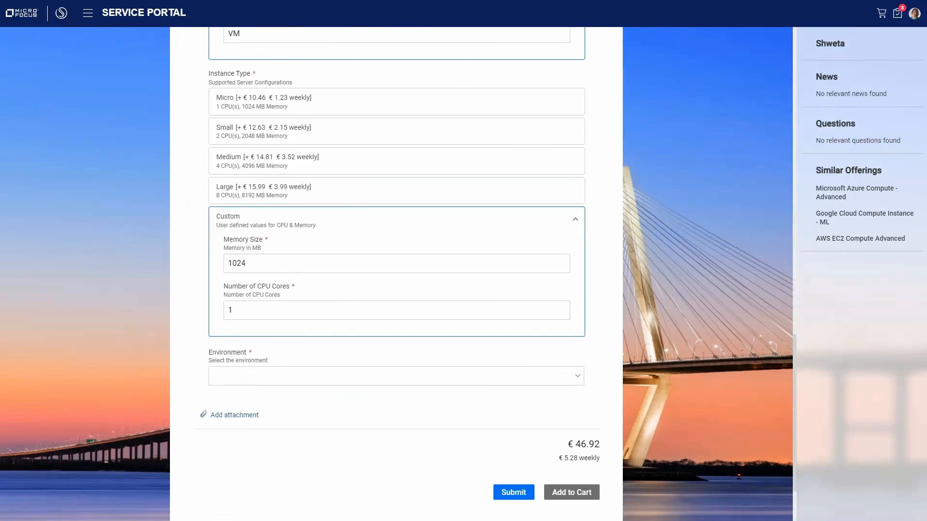
pyautogui.click(396, 376)
pyautogui.click(396, 392)
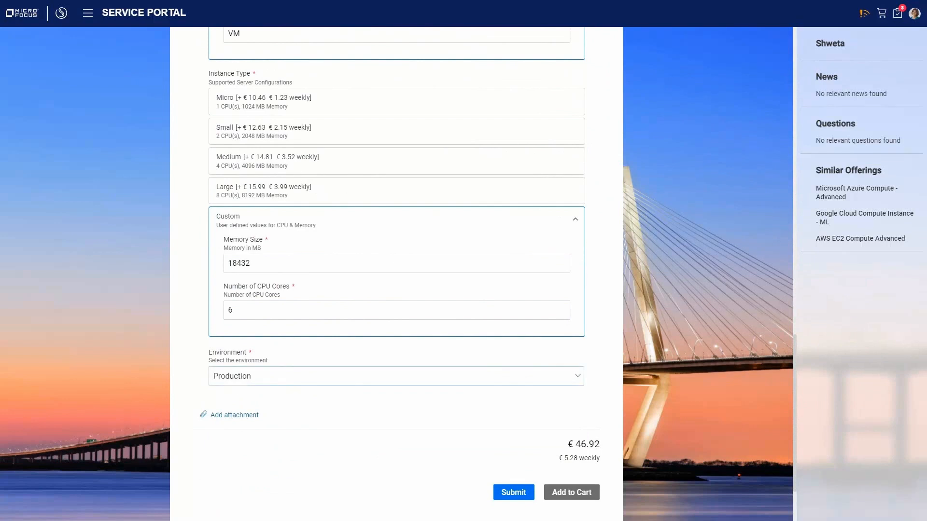